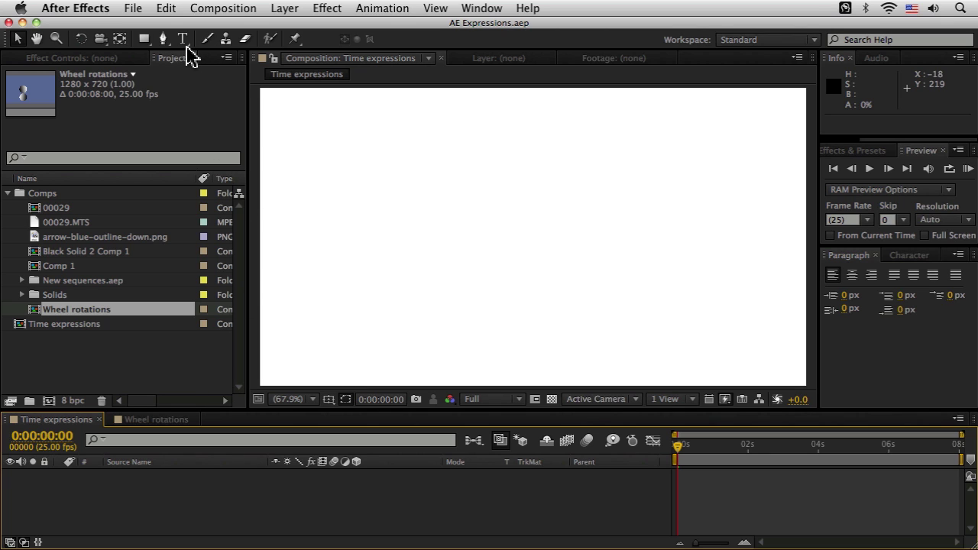
- Create an empty text layer with the Type tool and expand it to reveal Source Text
click(184, 39)
click(368, 162)
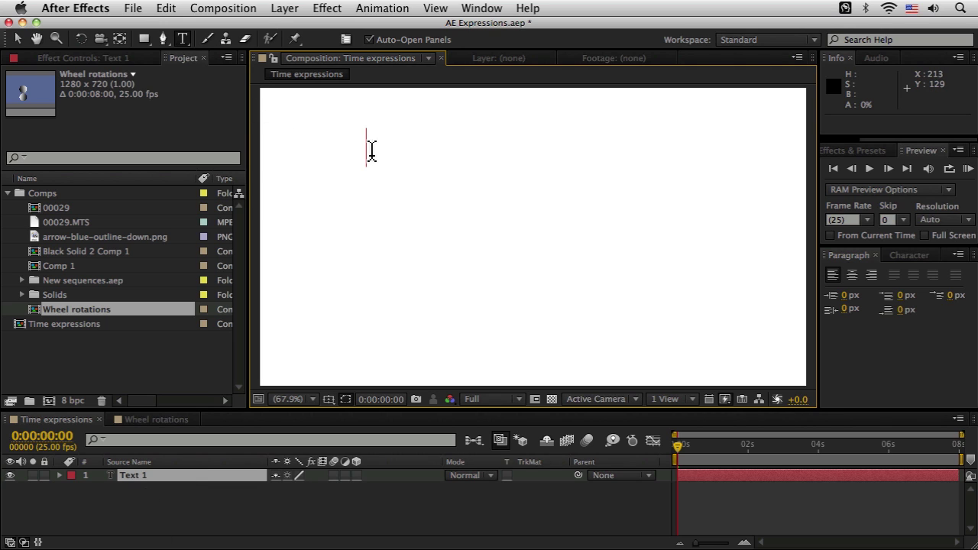
key(Escape)
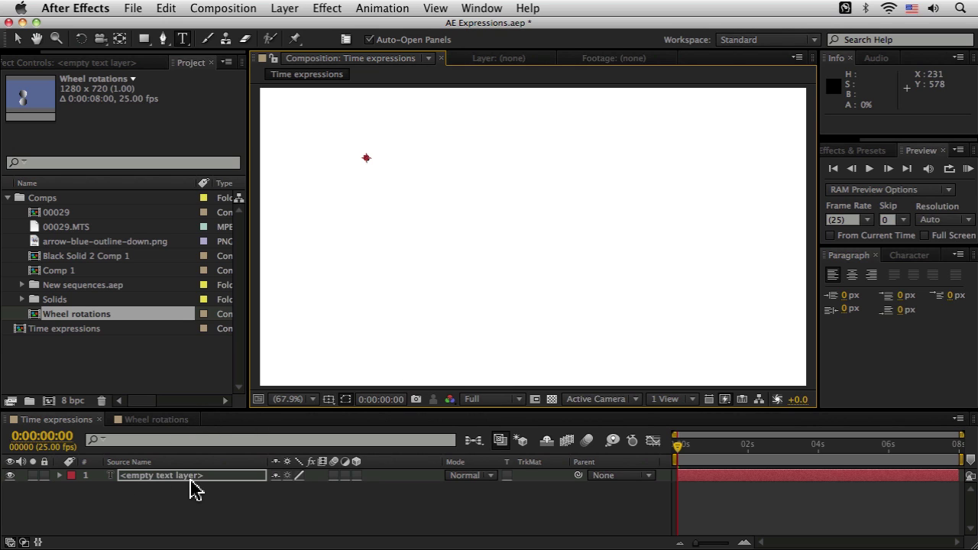
click(59, 476)
click(73, 488)
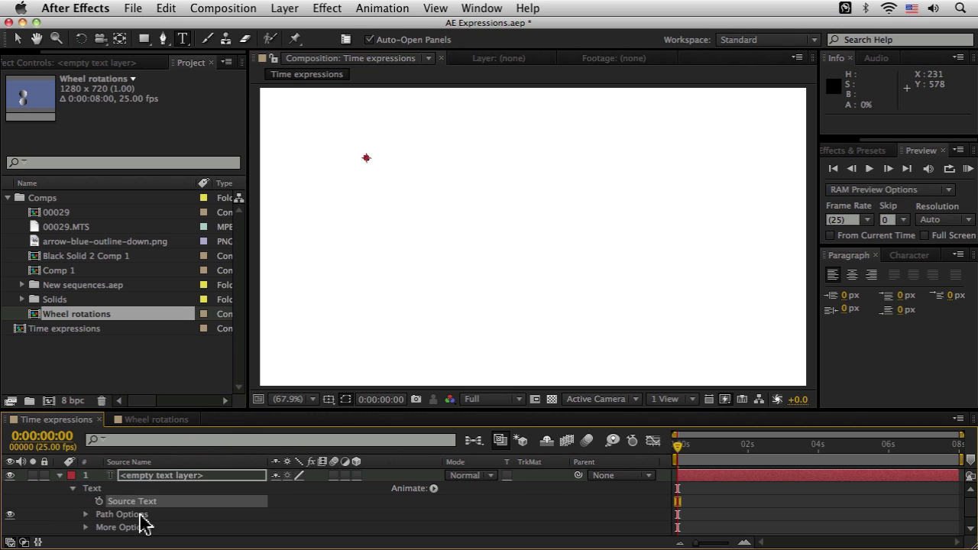
- Add the default text.sourceText expression to Source Text and reopen it for editing
alt+click(98, 503)
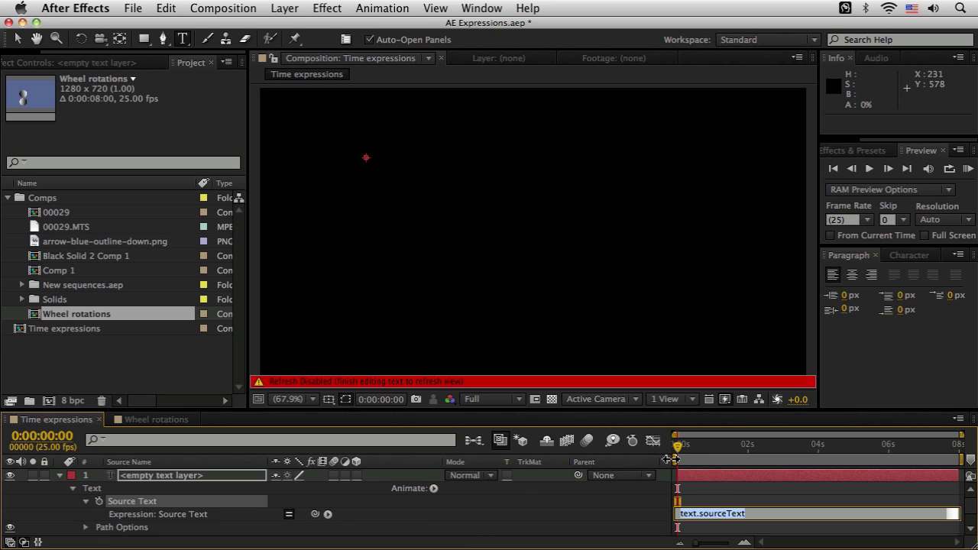
click(24, 542)
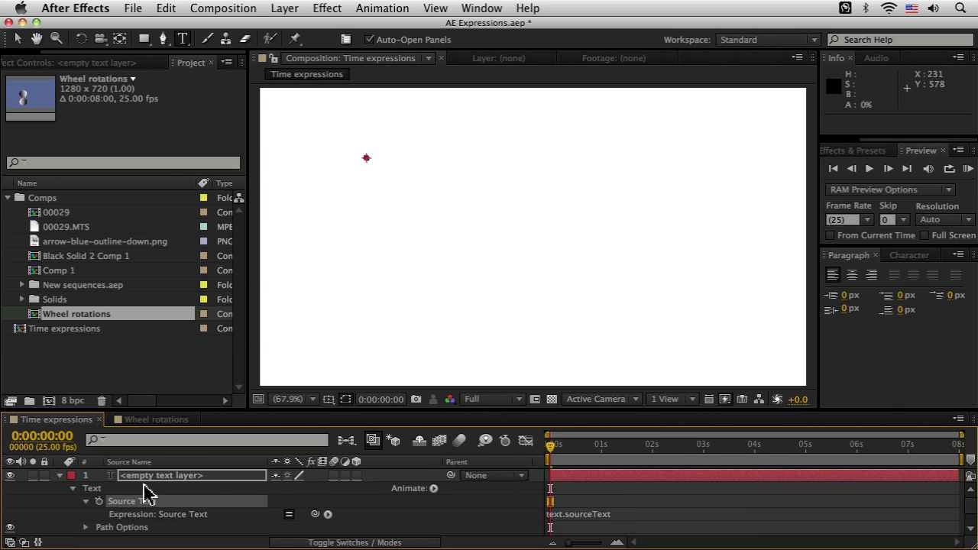
click(566, 514)
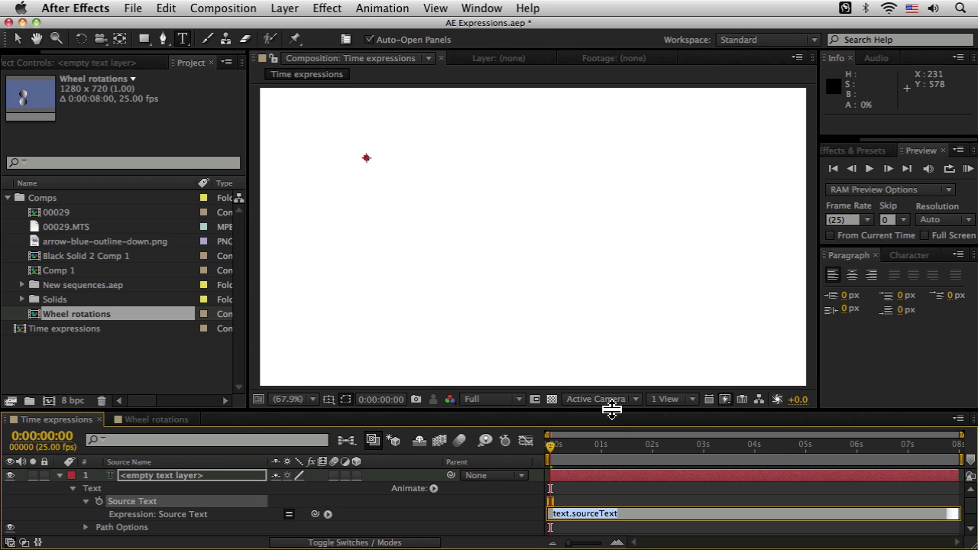
- Enlarge the timeline and expression field, then select the existing expression text
drag(612, 412, 577, 328)
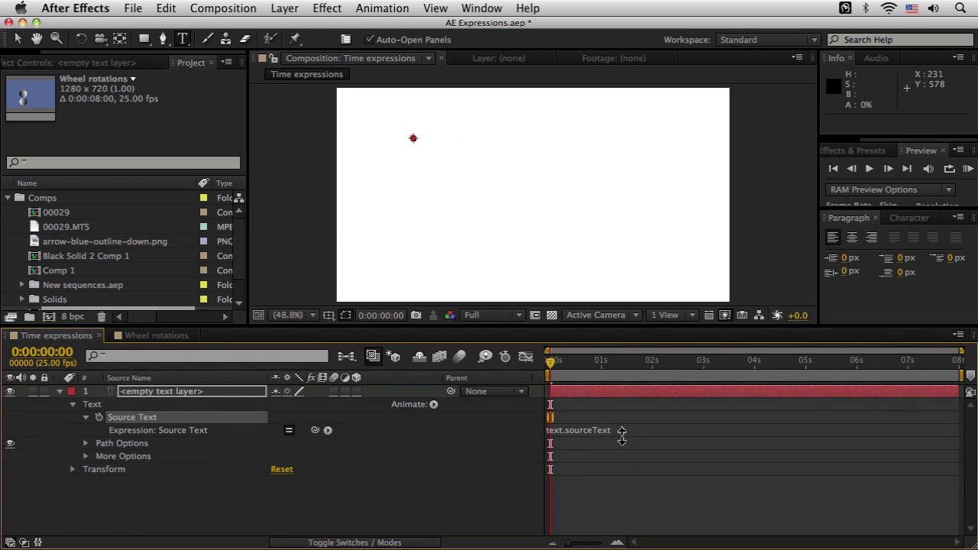
drag(622, 436, 517, 431)
click(620, 458)
click(642, 435)
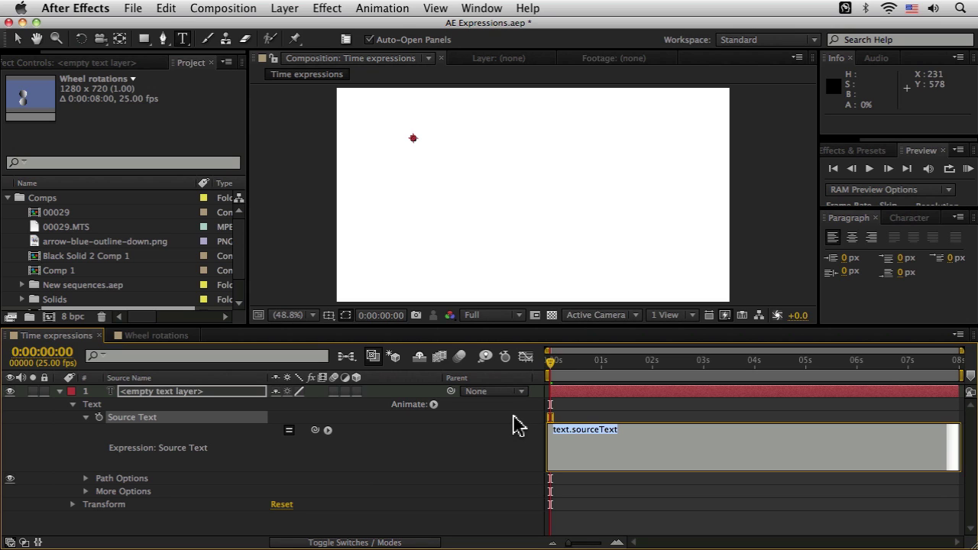
- Replace the default expression with 'time' and apply it
key(BackSpace)
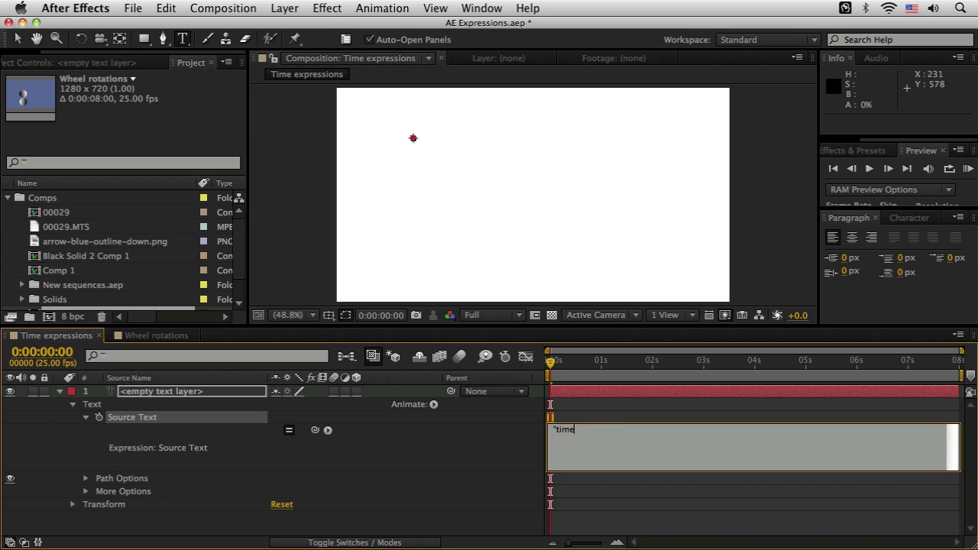
text("time")
click(520, 425)
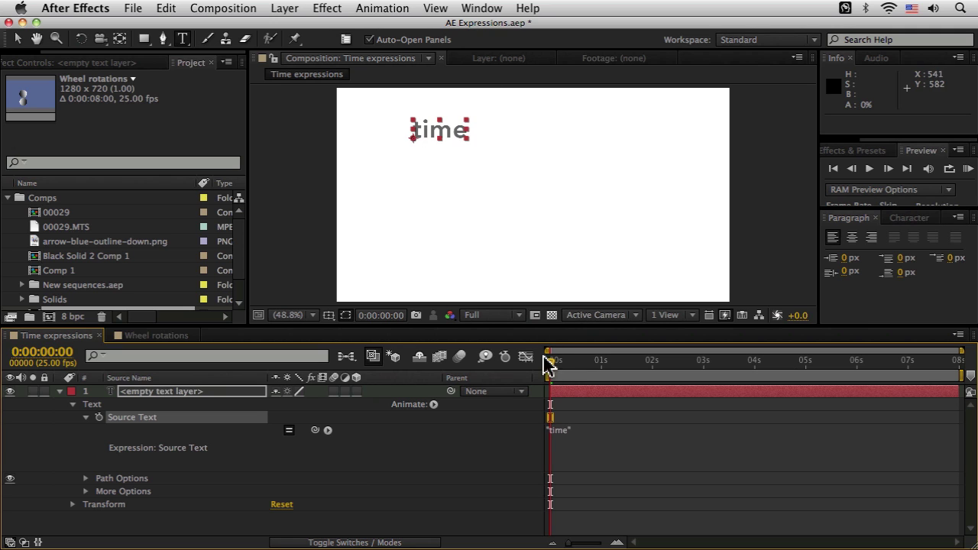
- Edit the expression to display 'webinar', then delete the end of the word
click(556, 438)
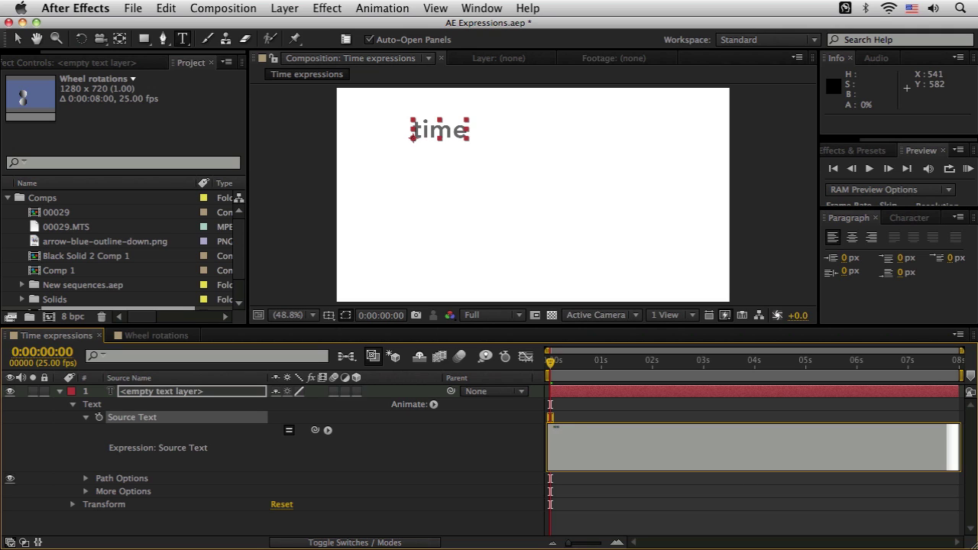
key(KP_Enter)
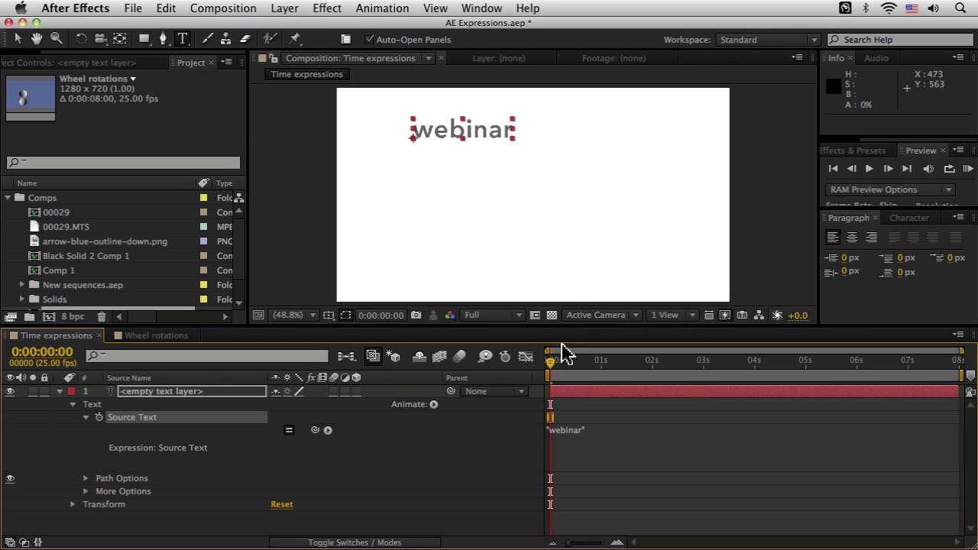
click(585, 449)
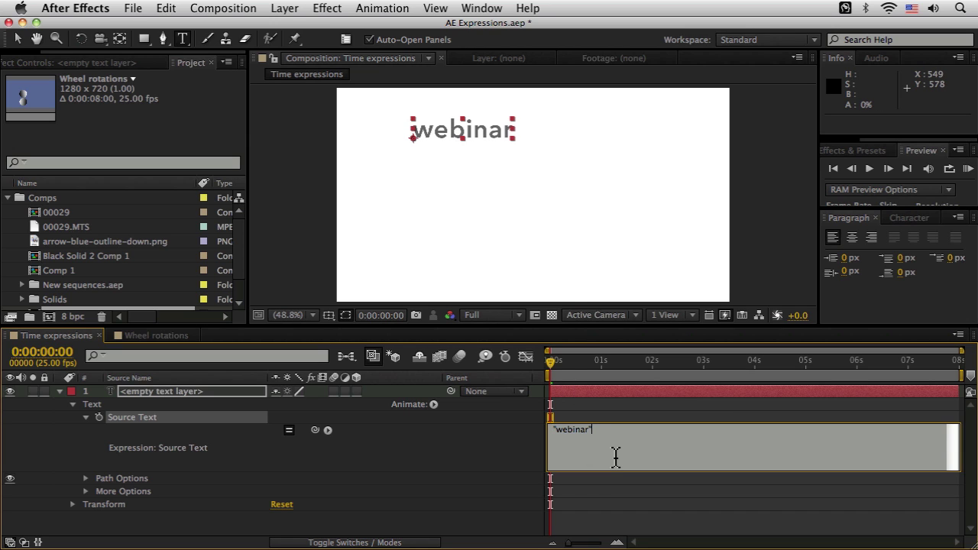
key(BackSpace)
key(BackSpace)
key(BackSpace)
key(BackSpace)
- Insert Global > time into the expression and apply it, so the text reads 0
click(328, 430)
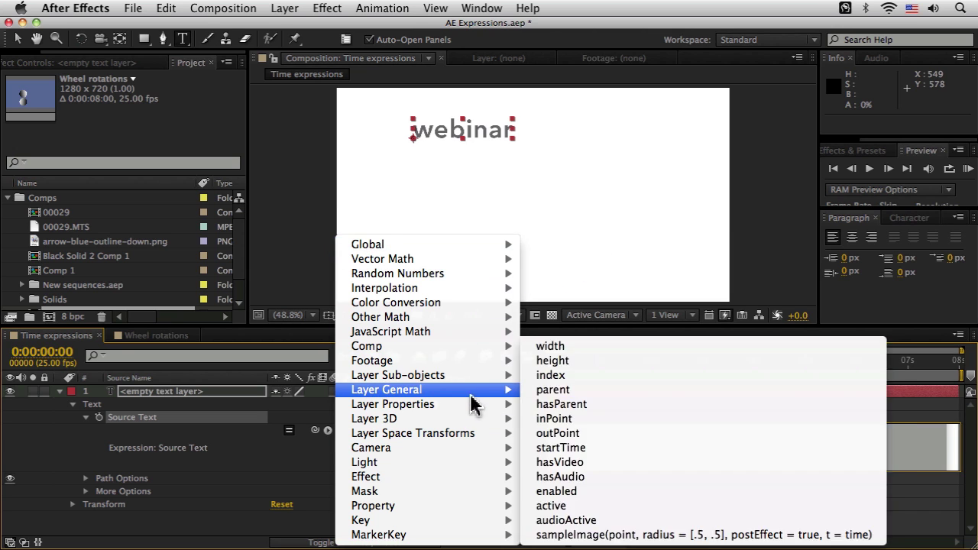
mouse_move(476, 418)
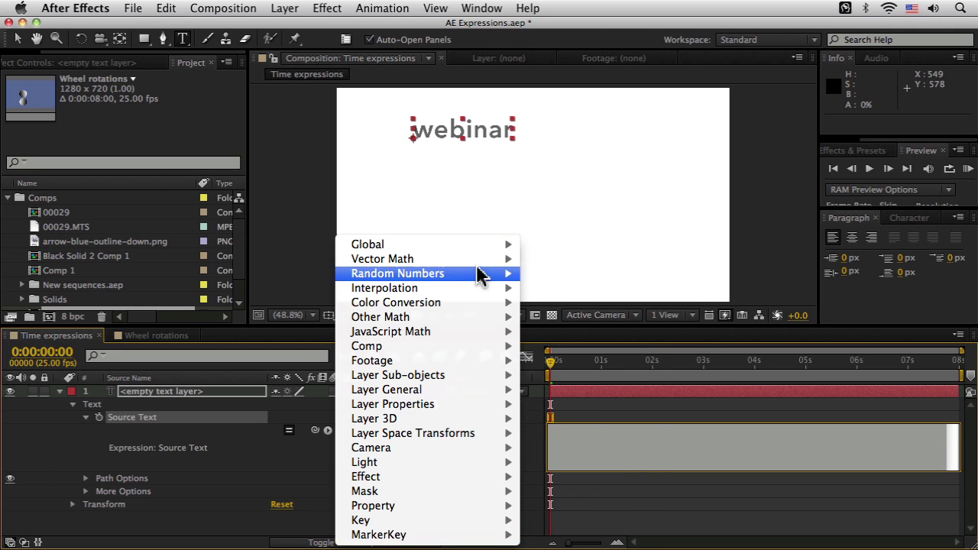
mouse_move(474, 246)
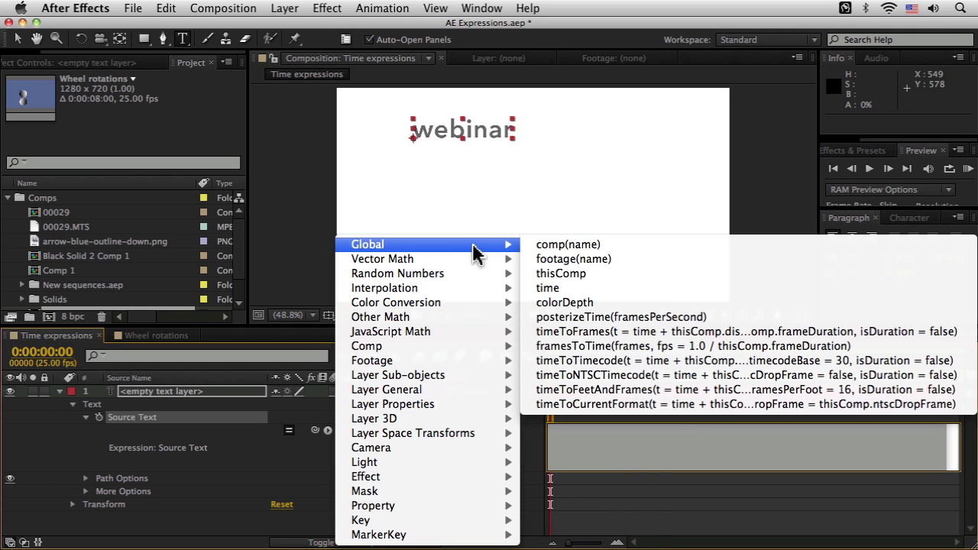
click(676, 289)
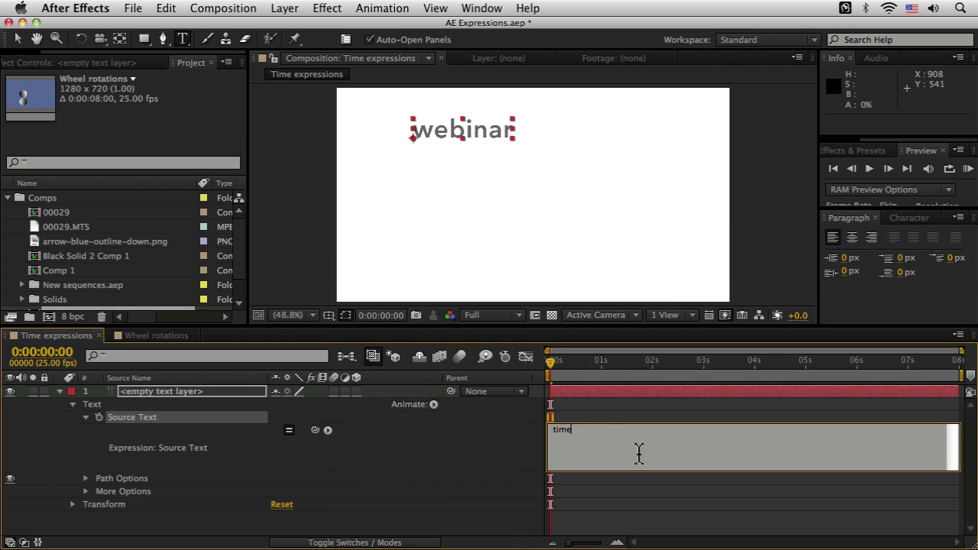
key(KP_Enter)
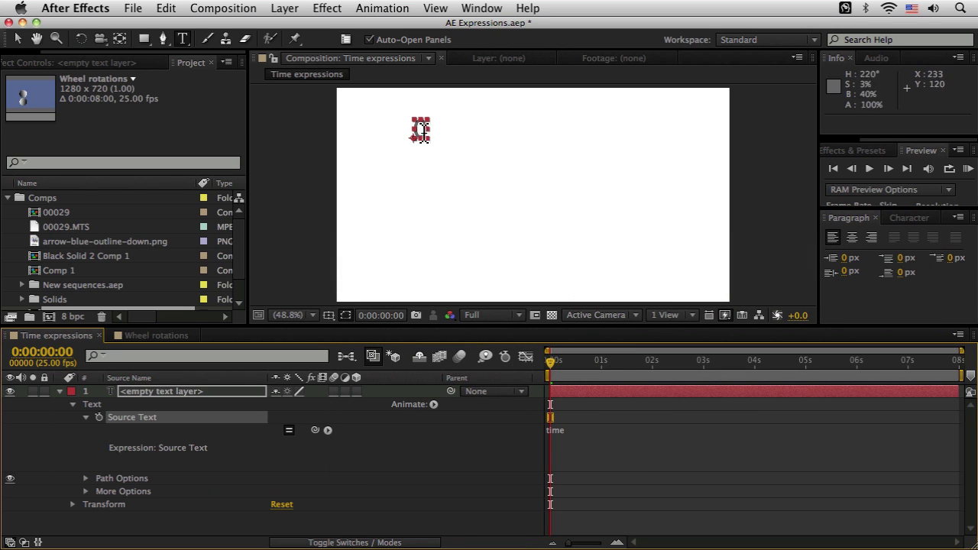
click(386, 382)
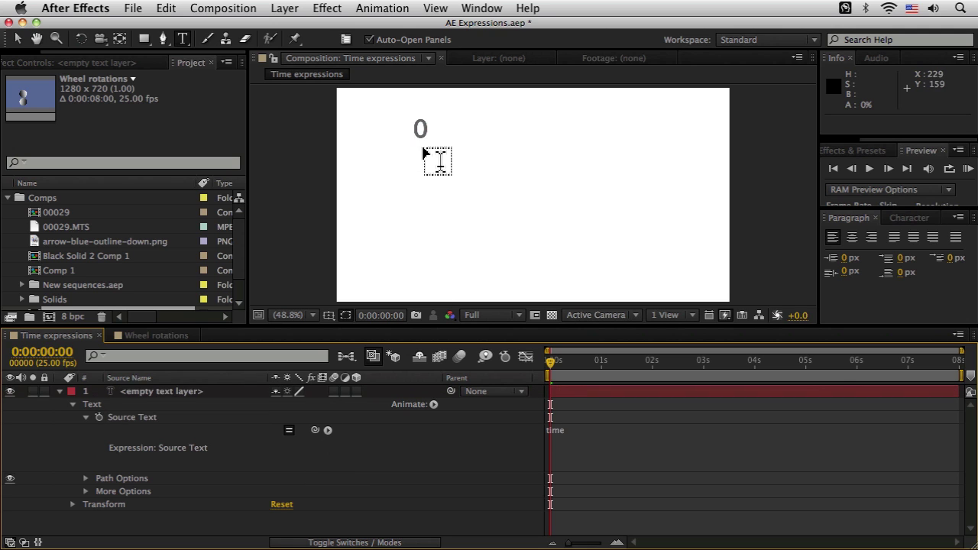
drag(550, 360, 700, 364)
key(Page_Down)
key(Page_Down)
key(Page_Down)
key(Page_Down)
key(Page_Down)
key(Page_Down)
key(Page_Down)
key(Page_Down)
key(Page_Down)
key(Page_Down)
key(Page_Down)
key(Page_Down)
key(Page_Down)
key(Page_Down)
key(Page_Down)
key(Page_Down)
key(Page_Down)
key(Page_Down)
key(Page_Down)
key(Page_Down)
key(Page_Down)
key(Page_Down)
key(Page_Down)
key(Page_Down)
key(Page_Down)
key(Page_Down)
key(Page_Down)
key(Page_Down)
key(Page_Down)
key(Page_Down)
key(Page_Down)
key(Page_Down)
key(Page_Down)
key(Page_Down)
key(Page_Down)
key(Page_Down)
key(Page_Down)
key(Page_Down)
key(Page_Down)
key(Page_Down)
key(Page_Down)
key(Page_Down)
key(Page_Down)
key(Page_Down)
key(Page_Down)
key(Page_Down)
key(Page_Down)
key(Page_Down)
key(Page_Down)
key(Page_Down)
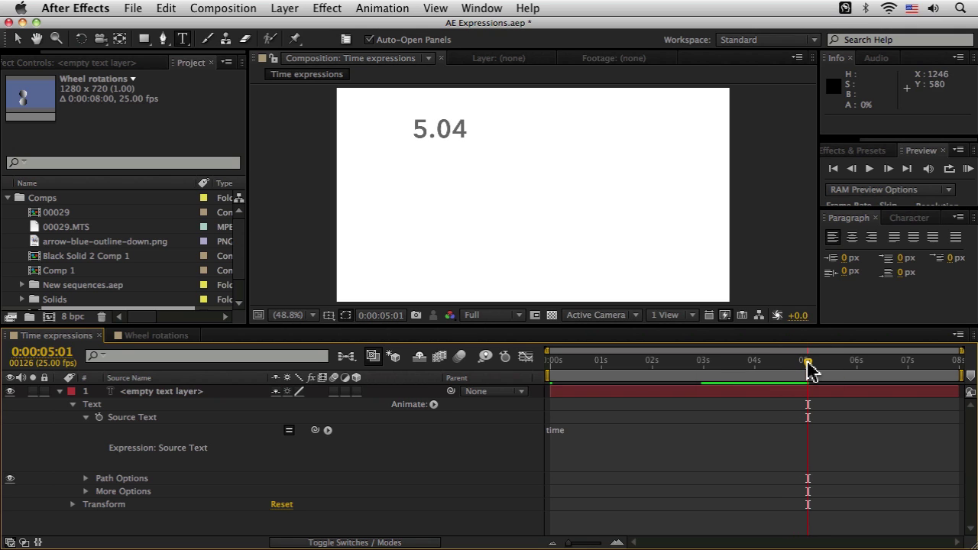
drag(807, 361, 555, 364)
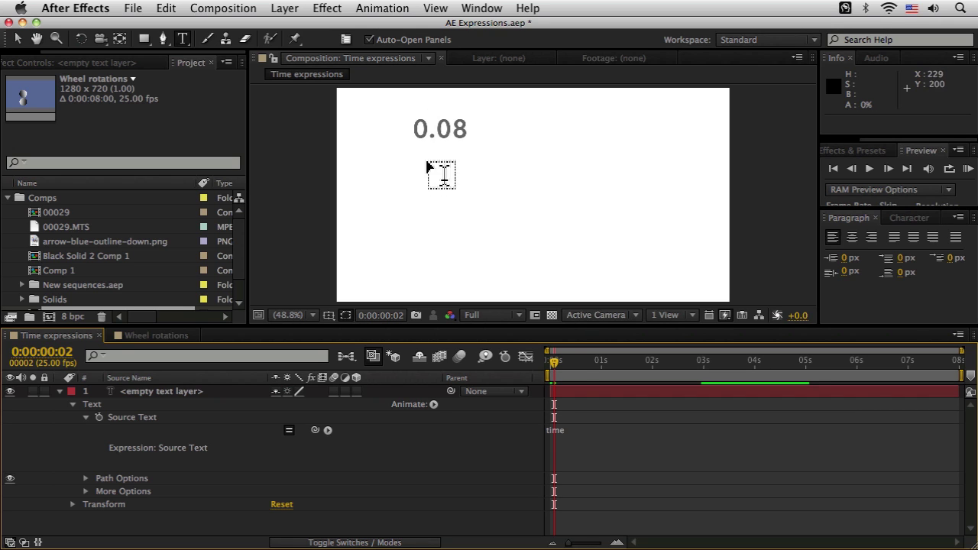
drag(555, 364, 548, 360)
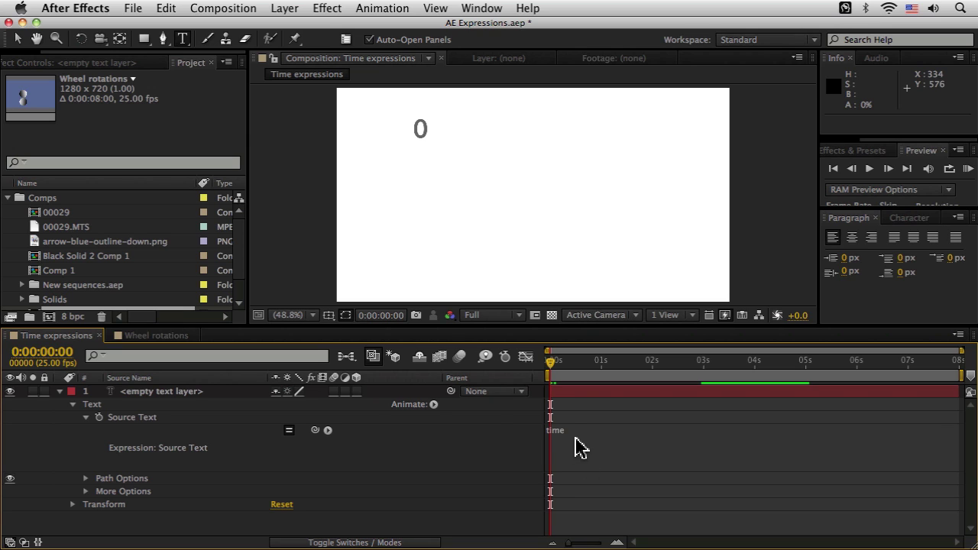
- Change the expression to 's=time;' and start a second line beginning 't='
click(578, 450)
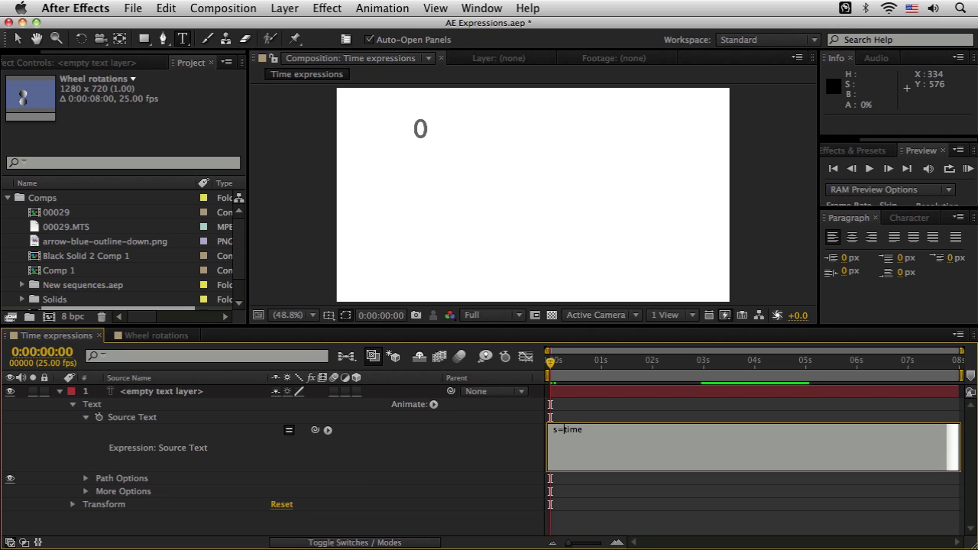
key(Return)
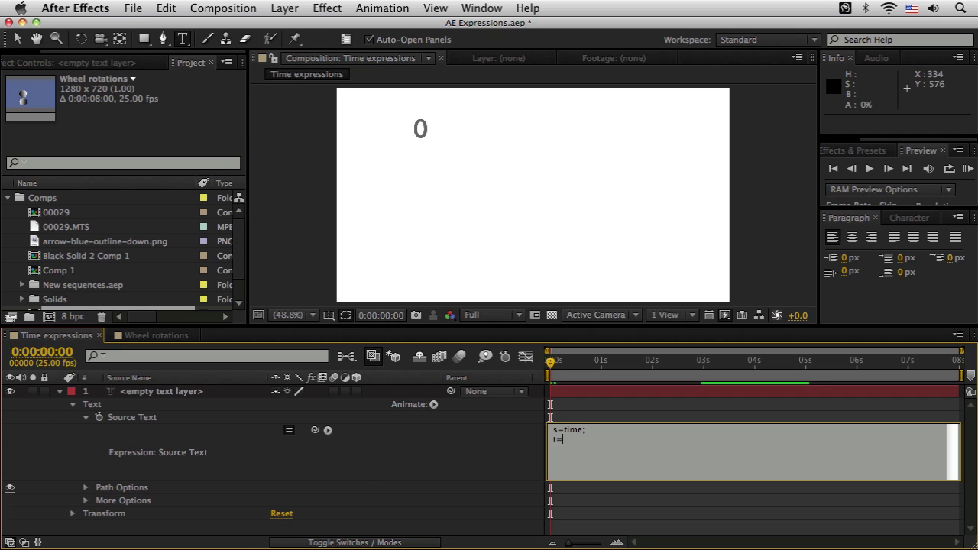
- Insert the Global > timeToTimecode function after 't='
click(328, 430)
mouse_move(428, 418)
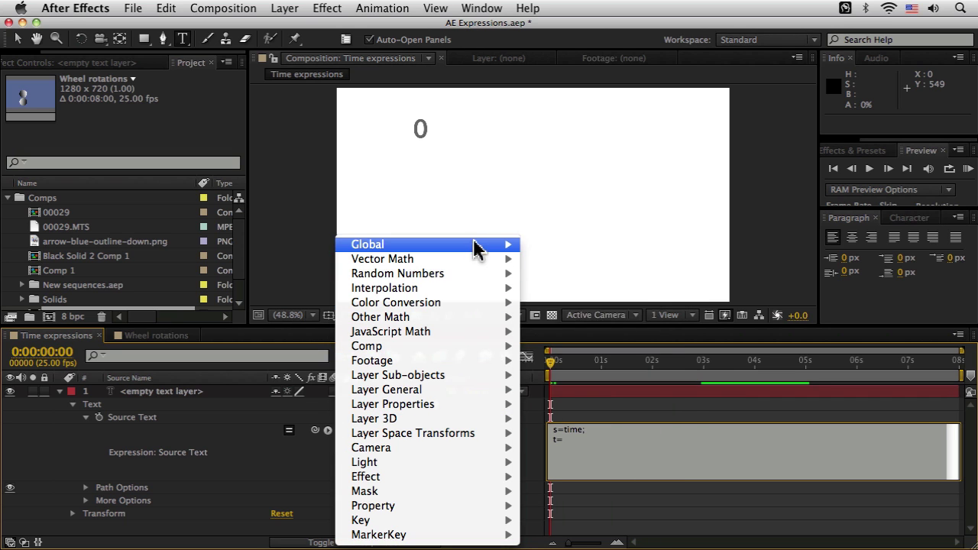
mouse_move(471, 245)
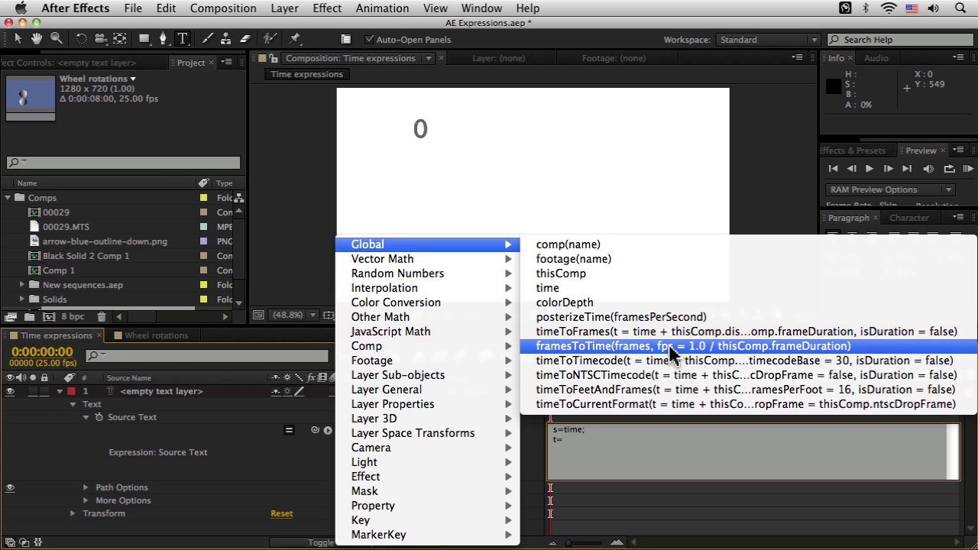
click(718, 362)
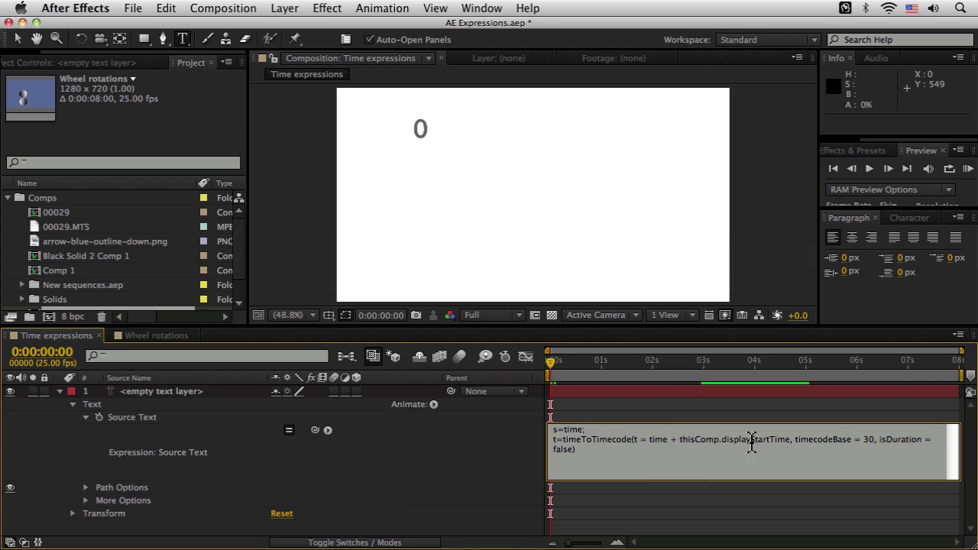
- Change the timecode base from 30 to 25 and move to the expression's end
double_click(867, 440)
text(25)
click(652, 474)
- Apply the timecode expression, scrub to verify 00:00:04:06, then reopen it at the last line
key(KP_Enter)
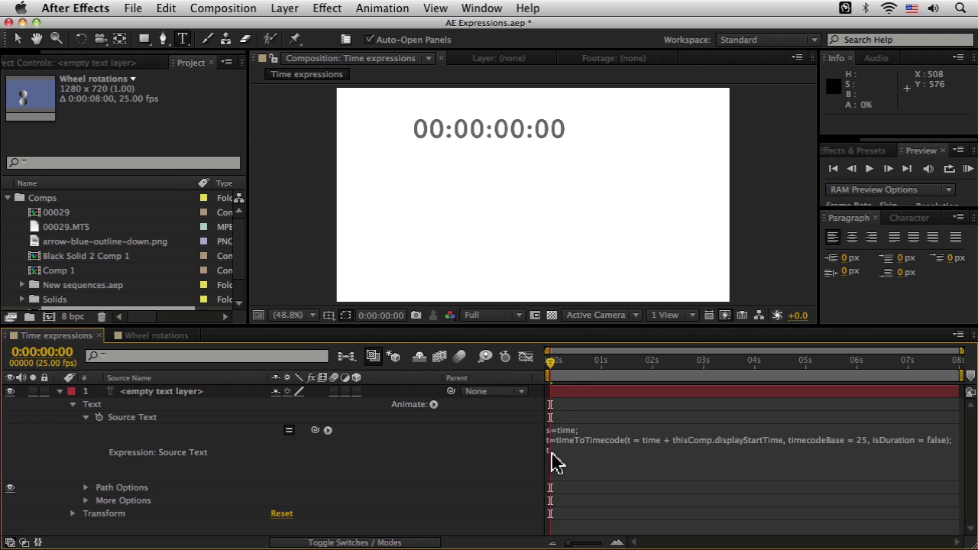
drag(551, 364, 562, 364)
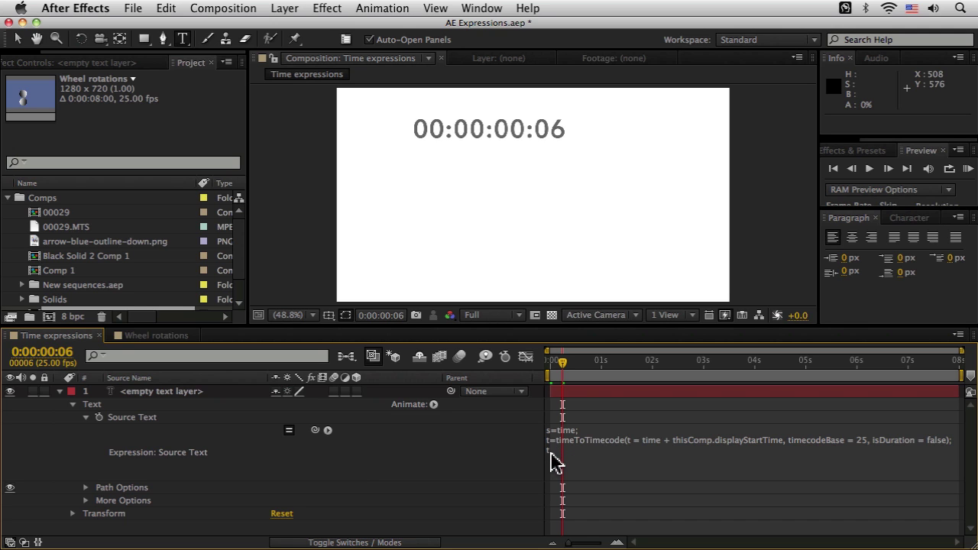
drag(562, 361, 750, 356)
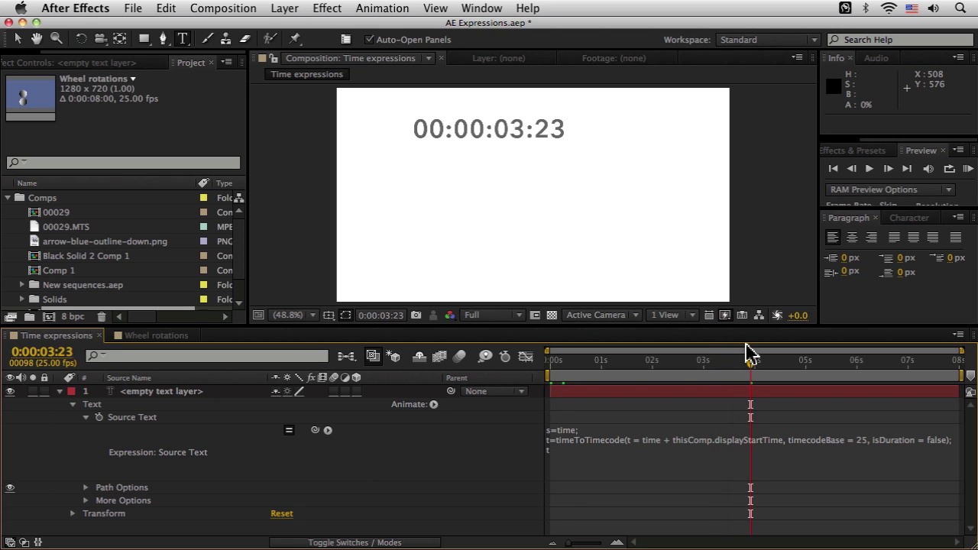
key(space)
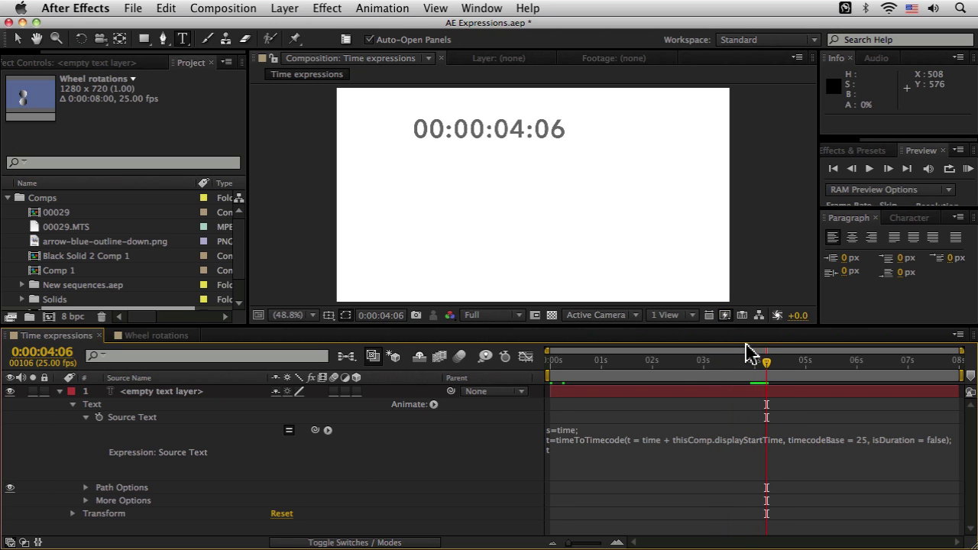
click(564, 454)
click(569, 459)
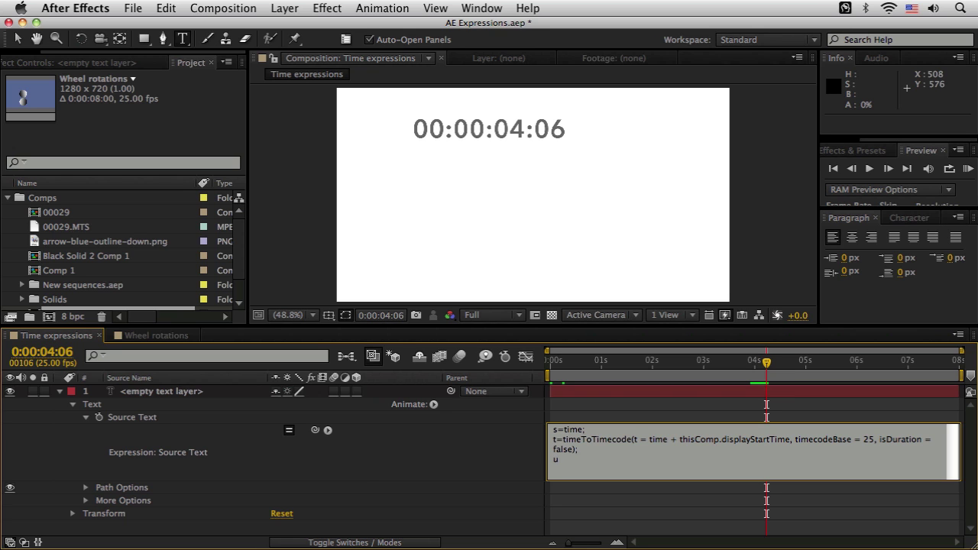
- Commit the expression with its unfinished 'u=' last line, leaving the text blank with an error
click(434, 405)
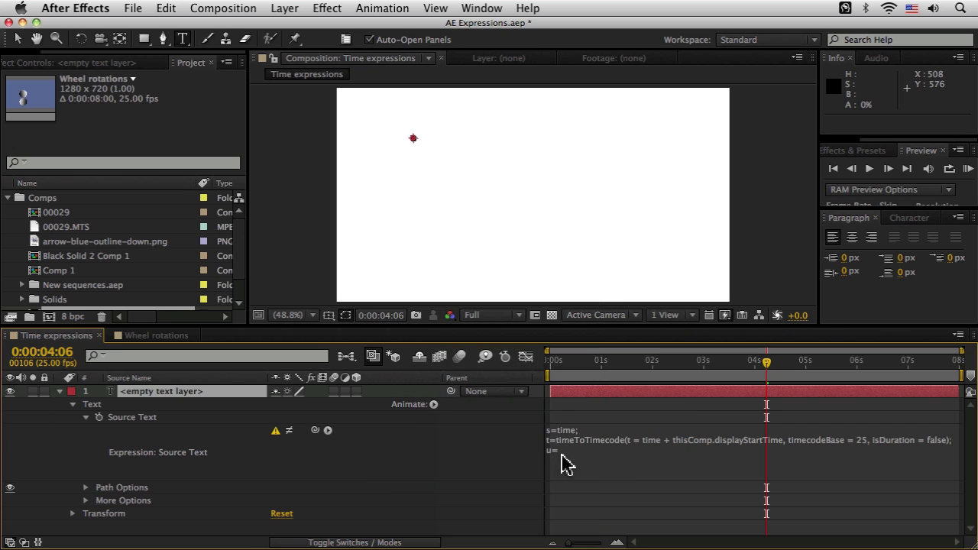